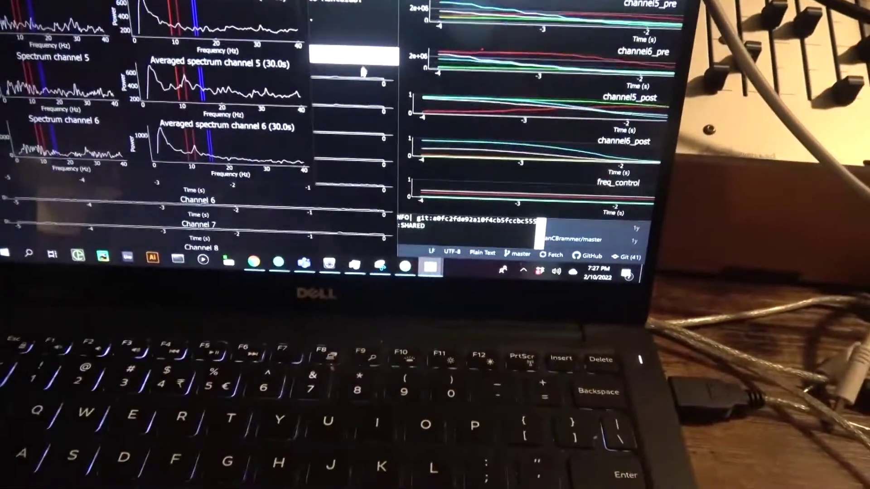
{"action": "scroll", "coordinate": [355, 36], "scroll_direction": "up", "scroll_amount": 3}
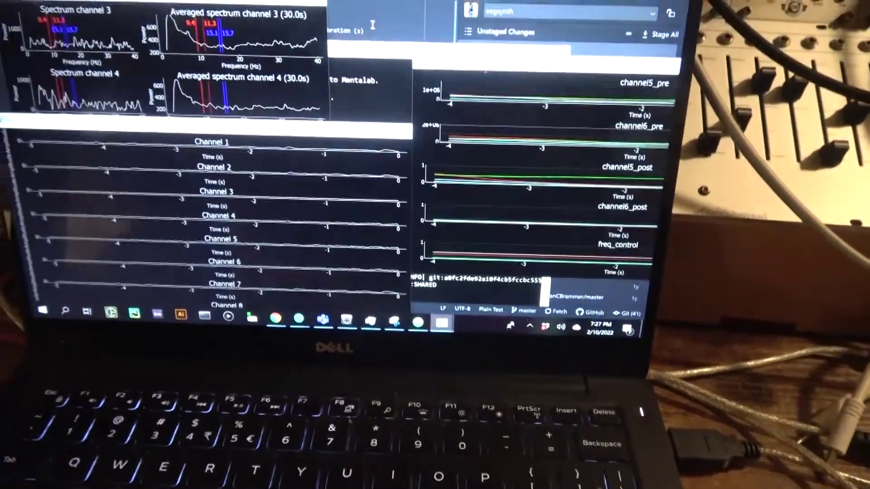
- Bring up Mentalab Explore's ExG view and confirm the 1–30 Hz band and 50 Hz notch filters
{"action": "left_click", "coordinate": [372, 25]}
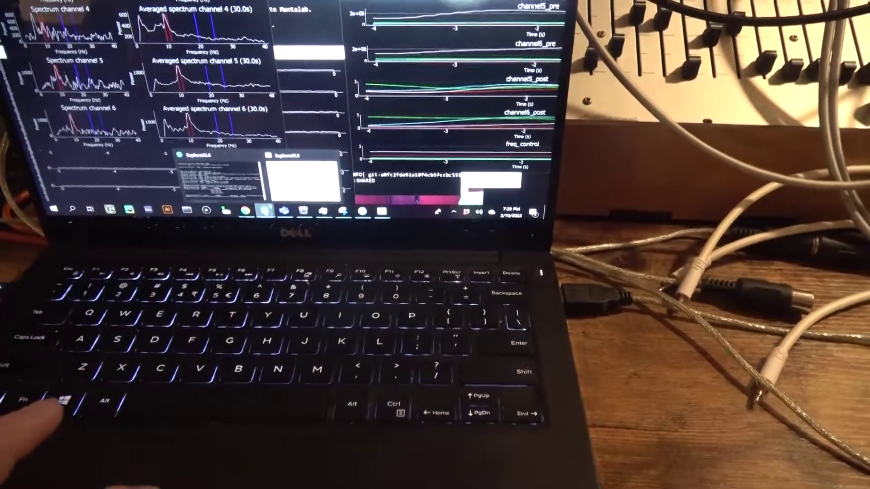
{"action": "key", "text": "alt+Tab"}
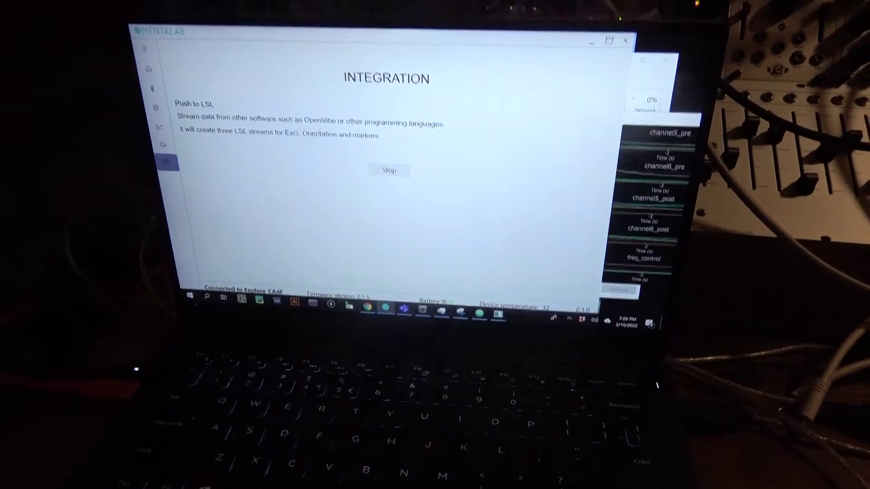
{"action": "left_click", "coordinate": [140, 86]}
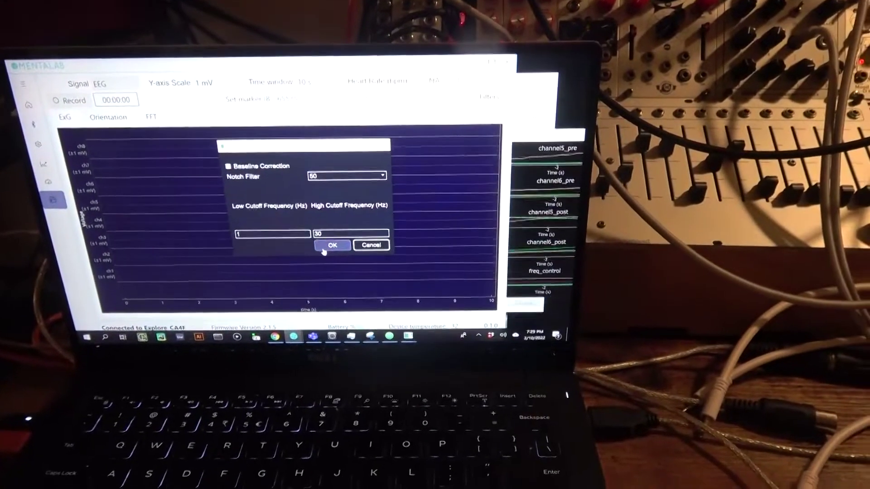
{"action": "left_click", "coordinate": [342, 253]}
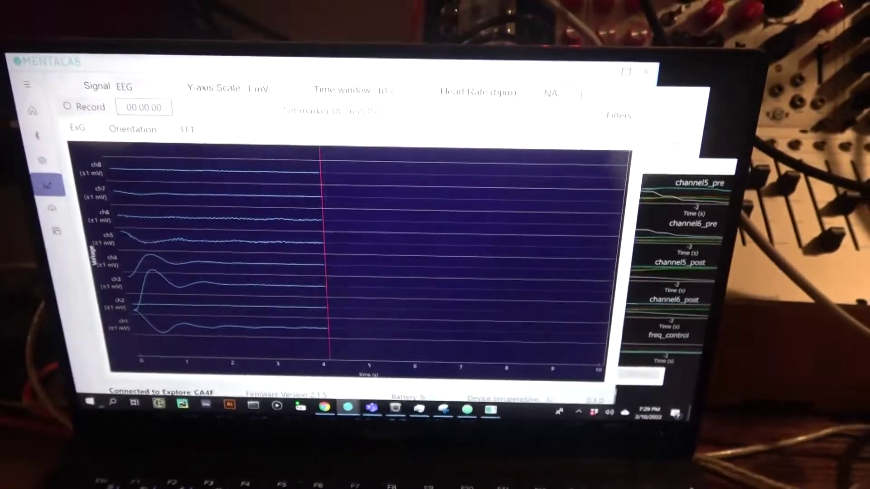
- Set the ExG Y-axis scale to 200 uV
{"action": "left_click", "coordinate": [254, 75]}
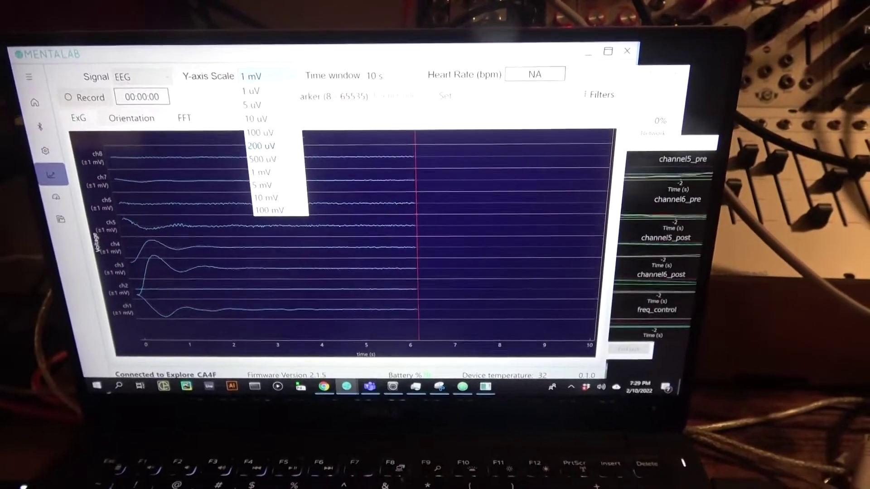
{"action": "left_click", "coordinate": [263, 145]}
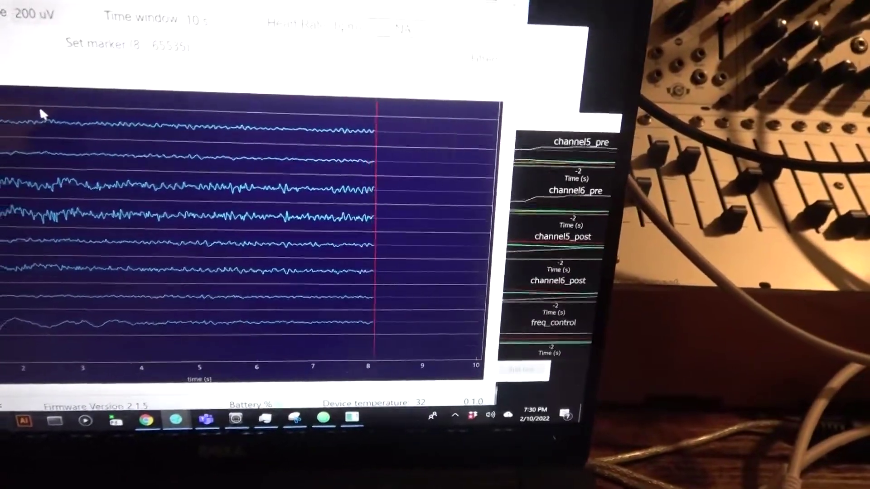